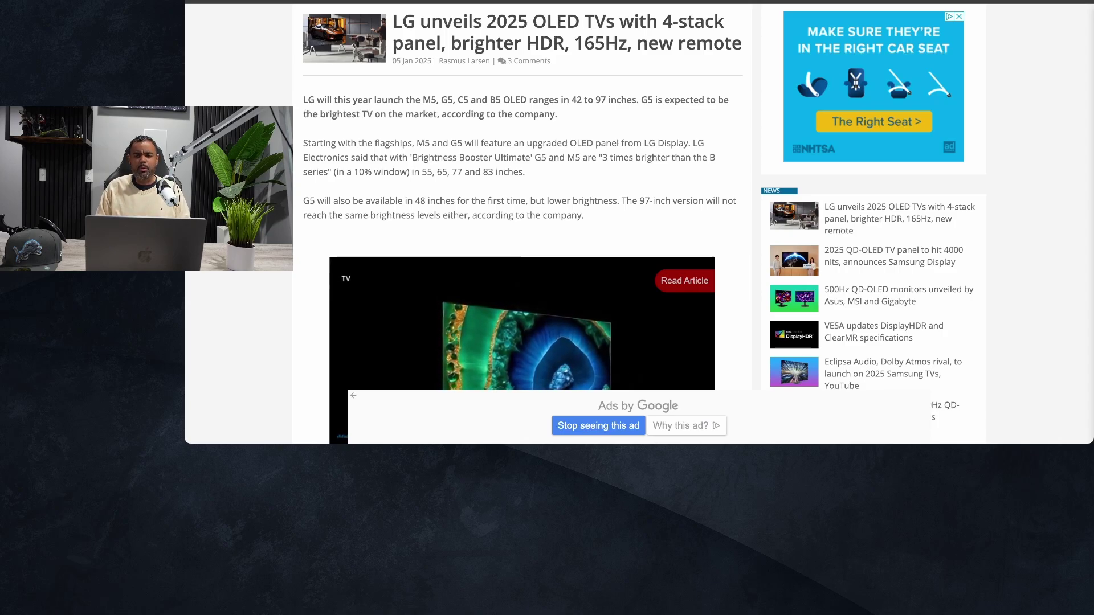
scroll(576, 91, down, 5)
scroll(578, 84, down, 2)
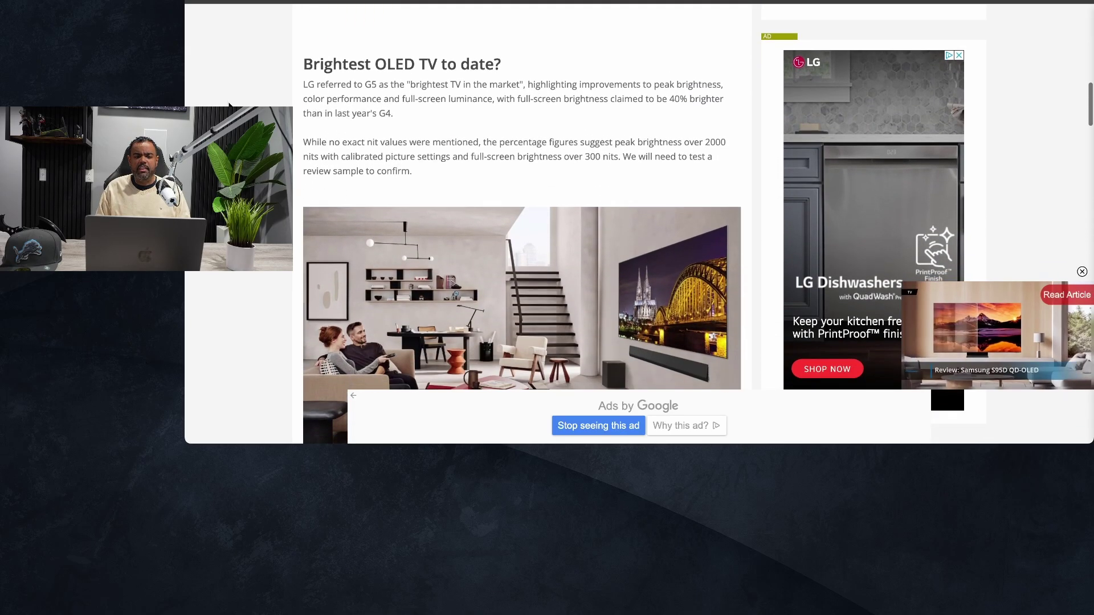
scroll(229, 106, down, 1)
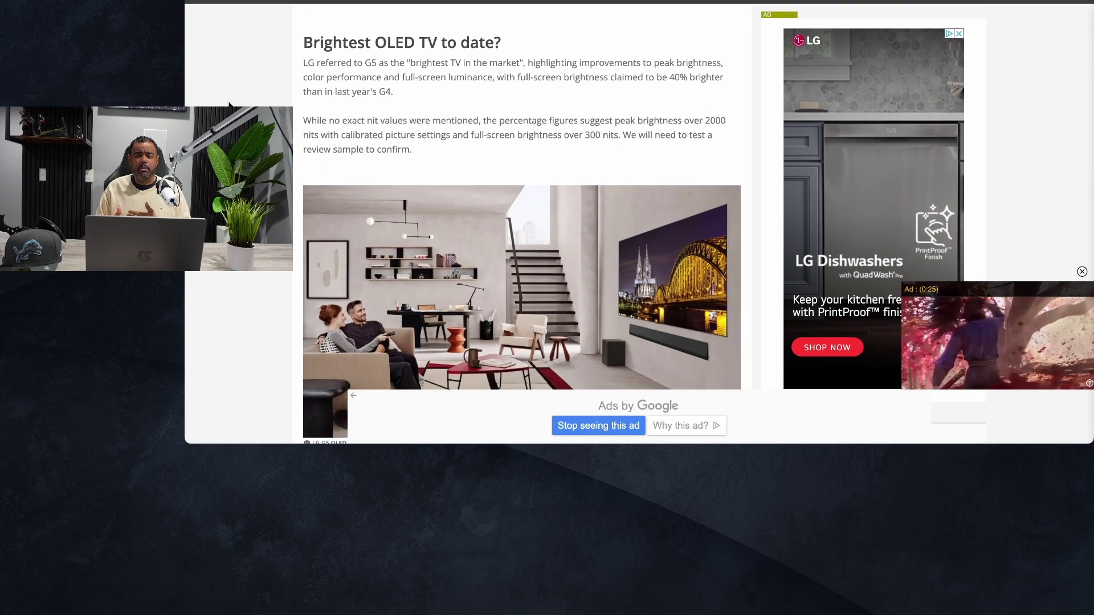